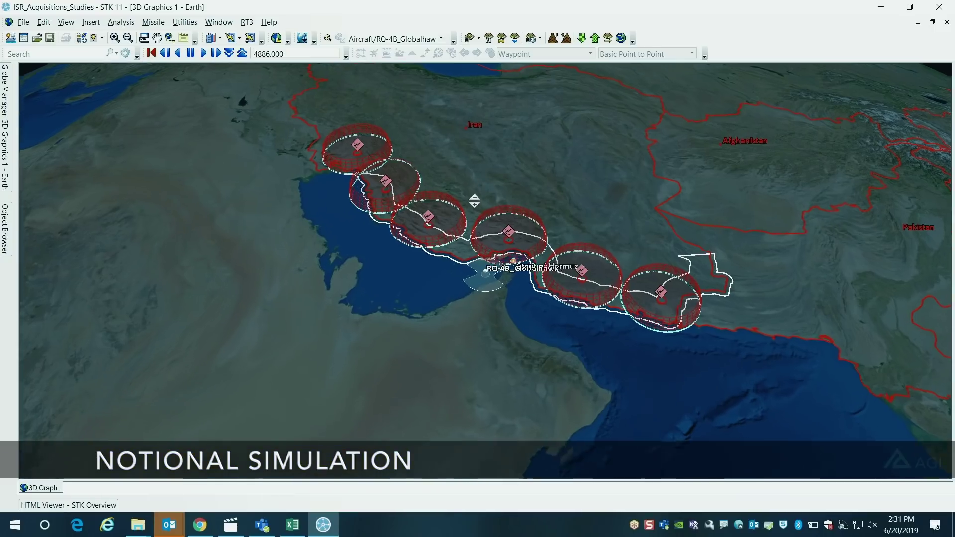
# Step: Zoom and tilt the globe in on the Global Hawk's sensor footprint at the Strait of Hormuz
pyautogui.moveTo(473, 201); pyautogui.dragTo(482, 235, button='right')
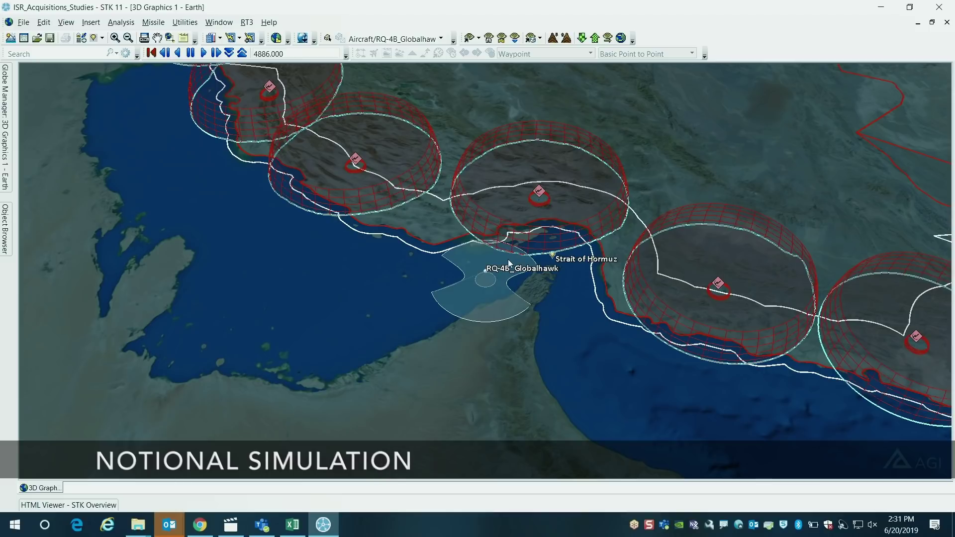
pyautogui.scroll(5, 584, 267)
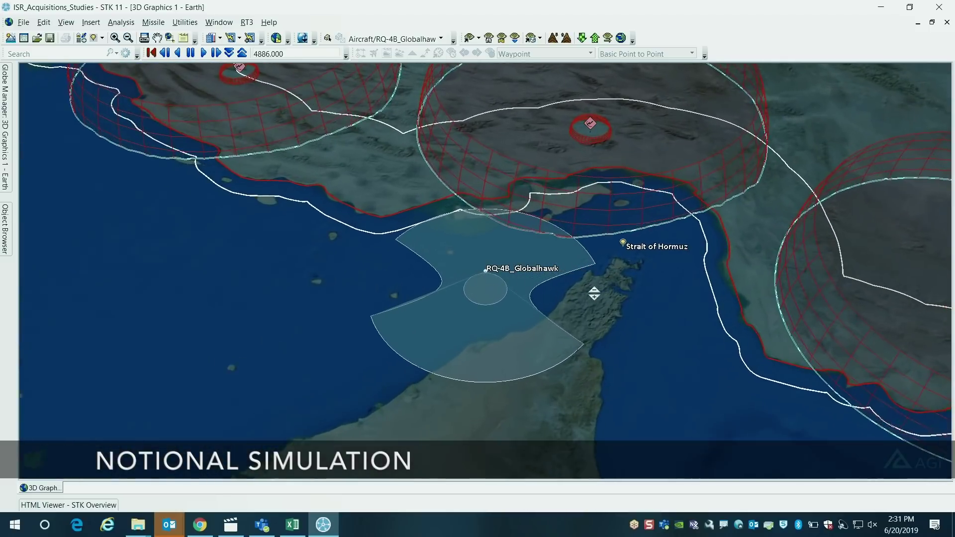
pyautogui.scroll(-10, 607, 288)
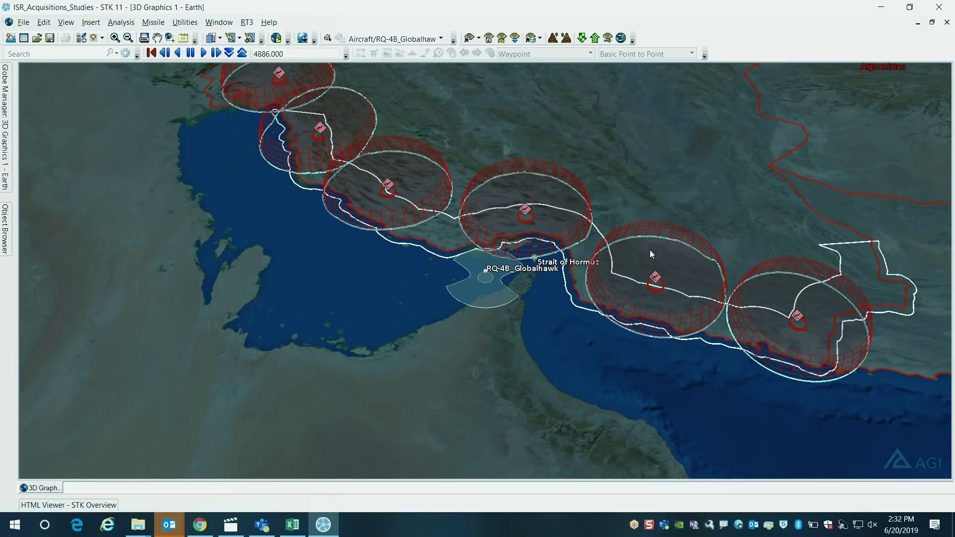
pyautogui.scroll(2, 466, 230)
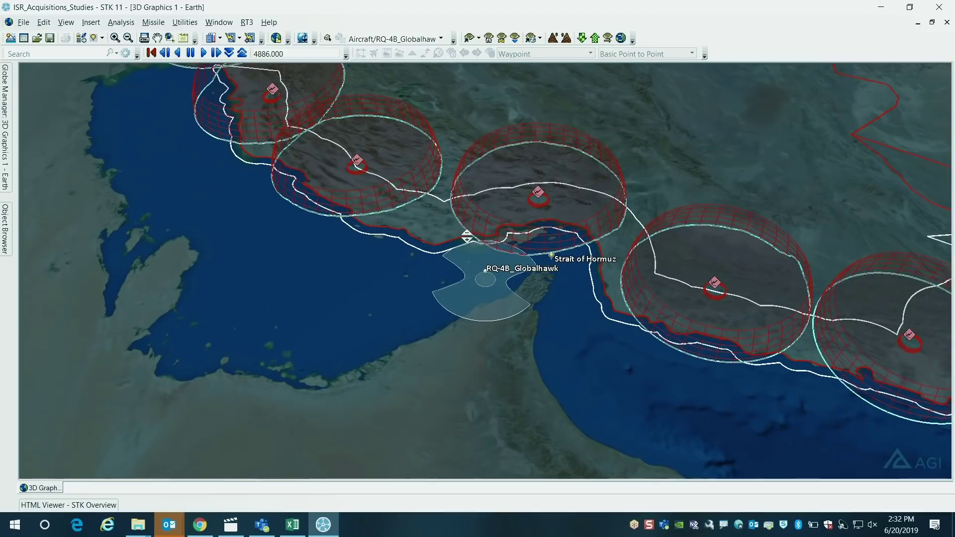
pyautogui.scroll(1, 449, 220)
pyautogui.moveTo(450, 220); pyautogui.dragTo(446, 221)
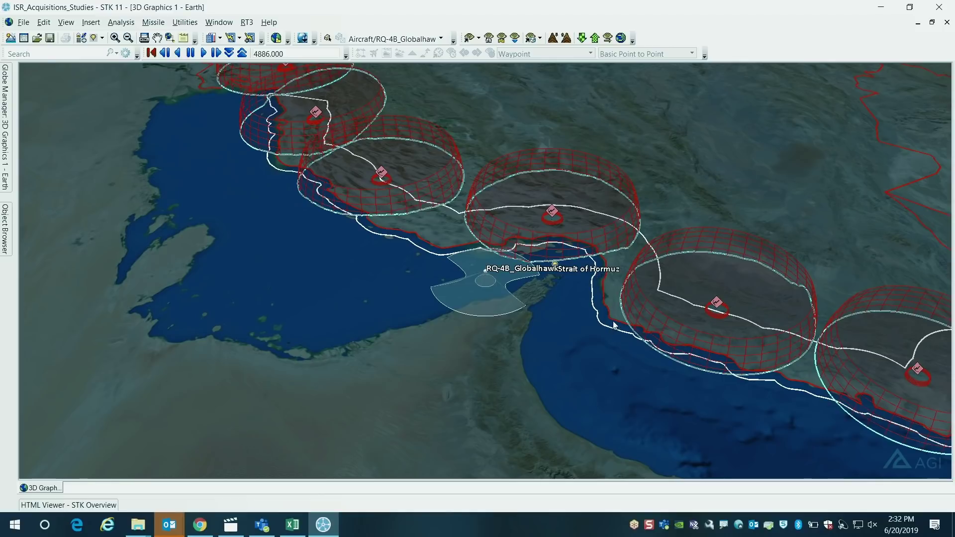
pyautogui.moveTo(500, 287); pyautogui.dragTo(537, 335)
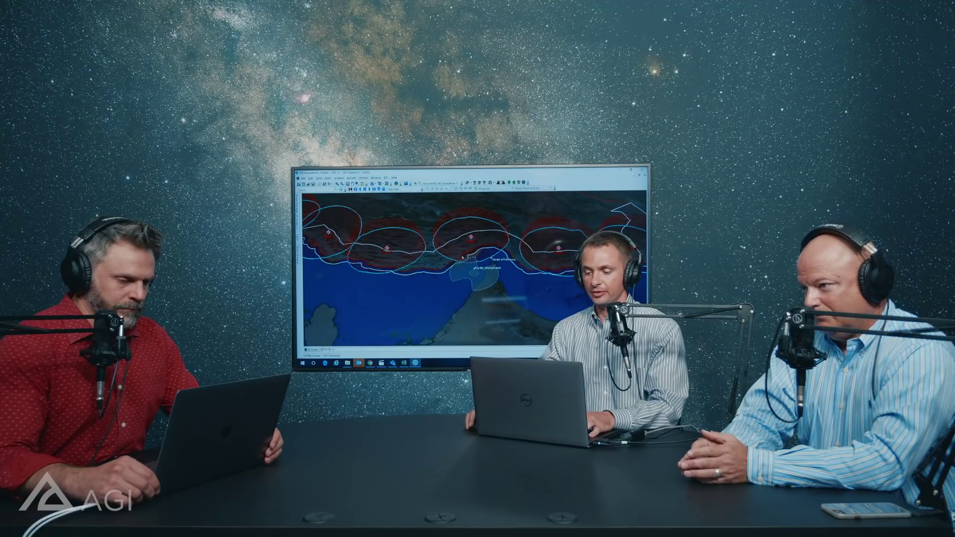
pyautogui.scroll(10, 474, 269)
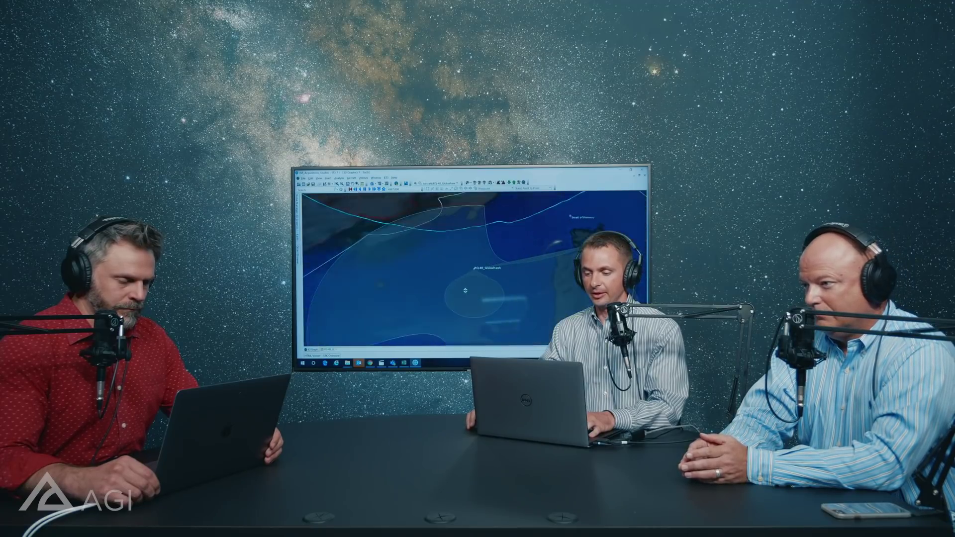
# Step: Zoom in and orbit the Global Hawk model, then pull back overhead of the strait
pyautogui.scroll(5, 475, 269)
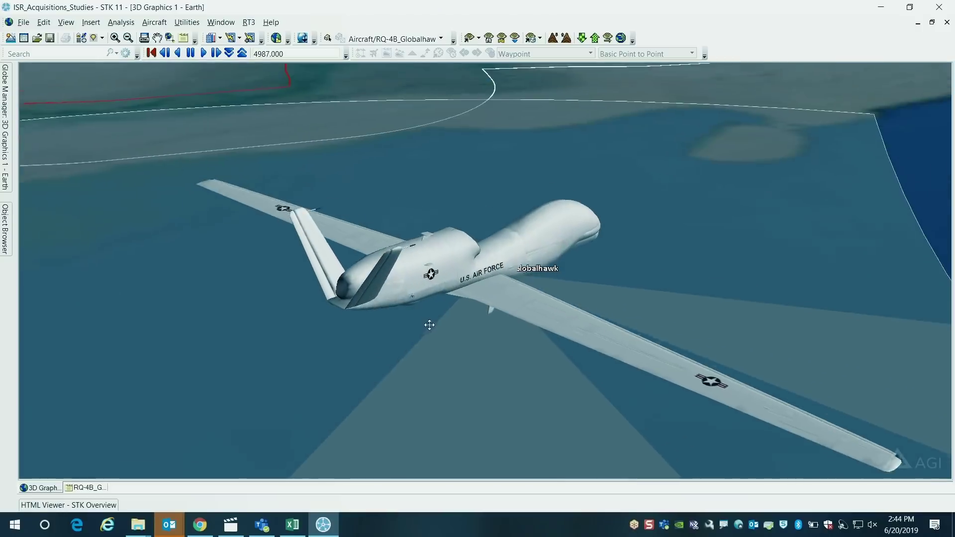
pyautogui.moveTo(429, 325); pyautogui.dragTo(496, 327)
pyautogui.moveTo(561, 277); pyautogui.dragTo(506, 191, button='right')
pyautogui.moveTo(536, 225); pyautogui.dragTo(517, 244, button='right')
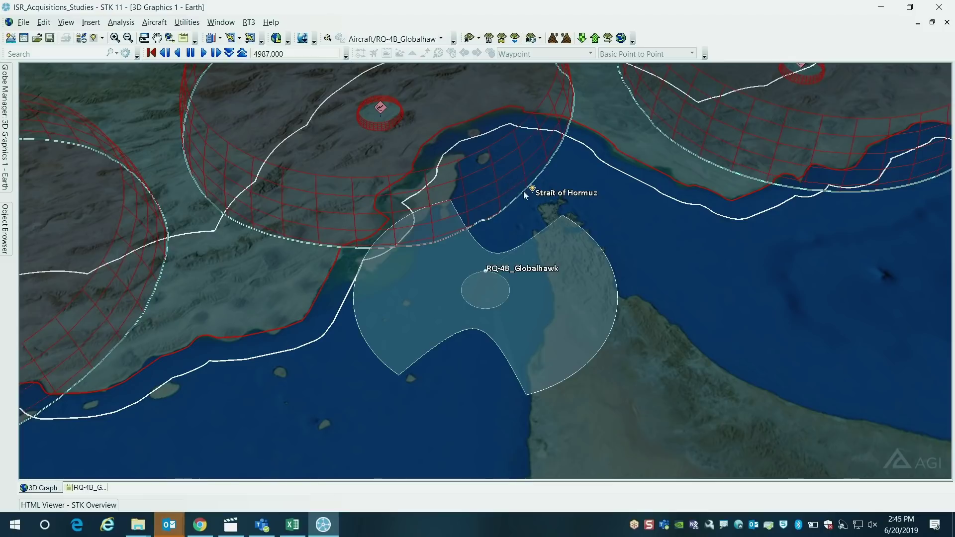
pyautogui.click(330, 42)
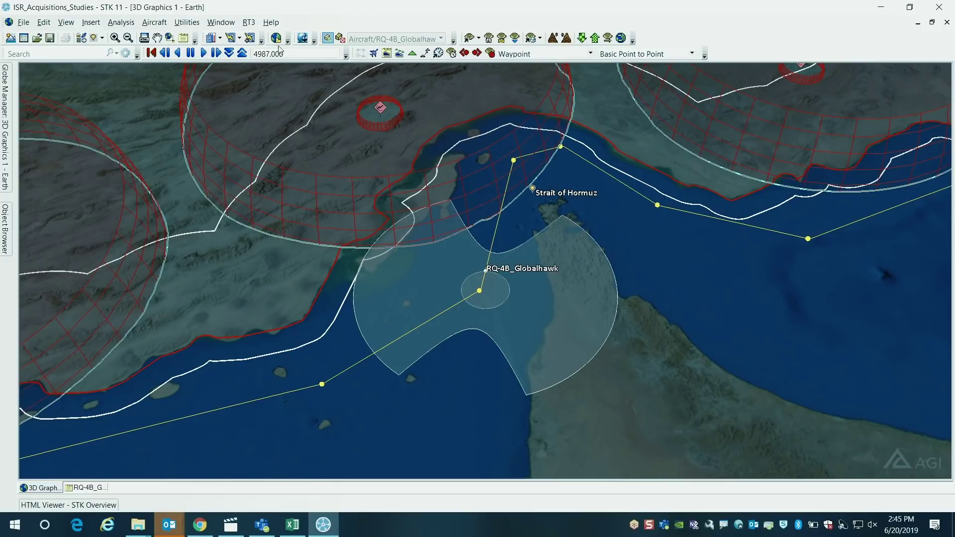
pyautogui.click(341, 38)
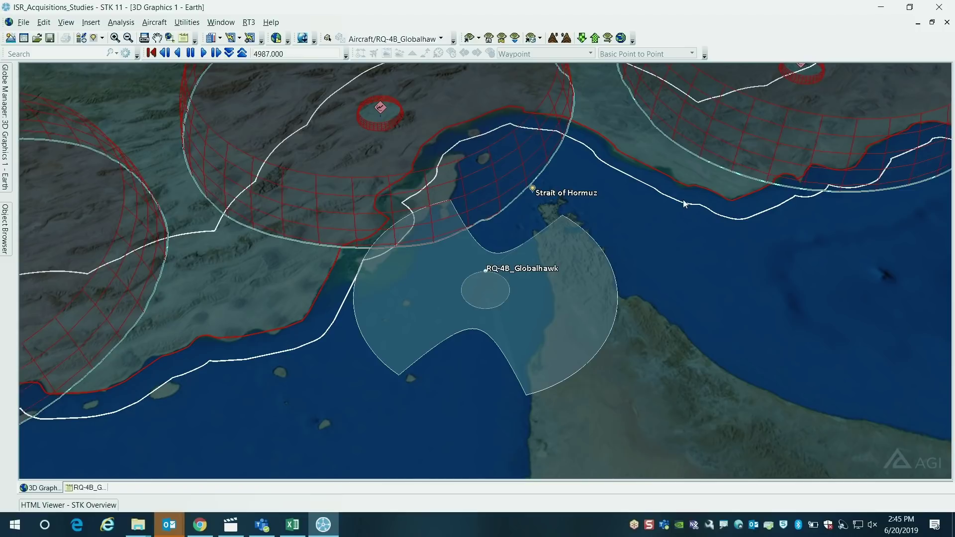
pyautogui.moveTo(495, 245); pyautogui.dragTo(500, 252)
pyautogui.scroll(5, 518, 279)
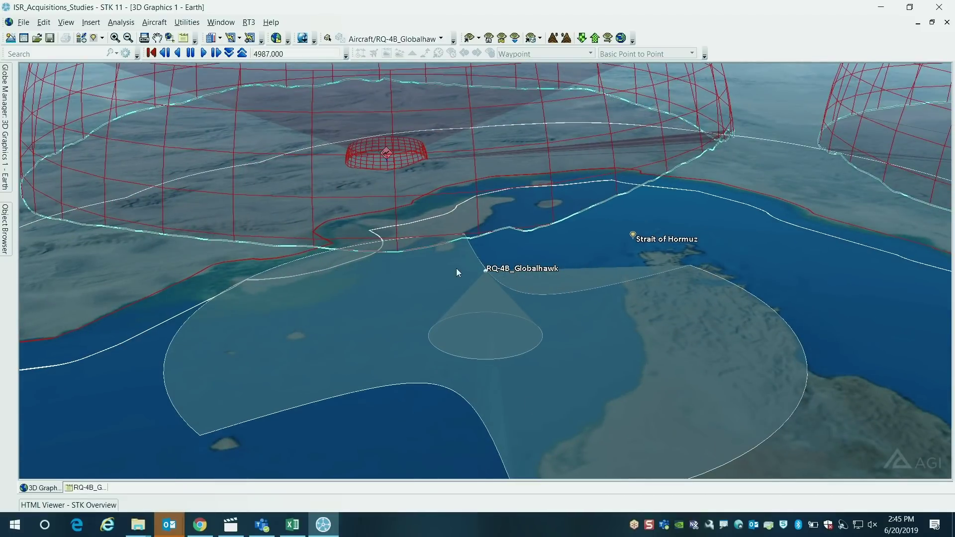
pyautogui.moveTo(479, 269); pyautogui.dragTo(509, 313)
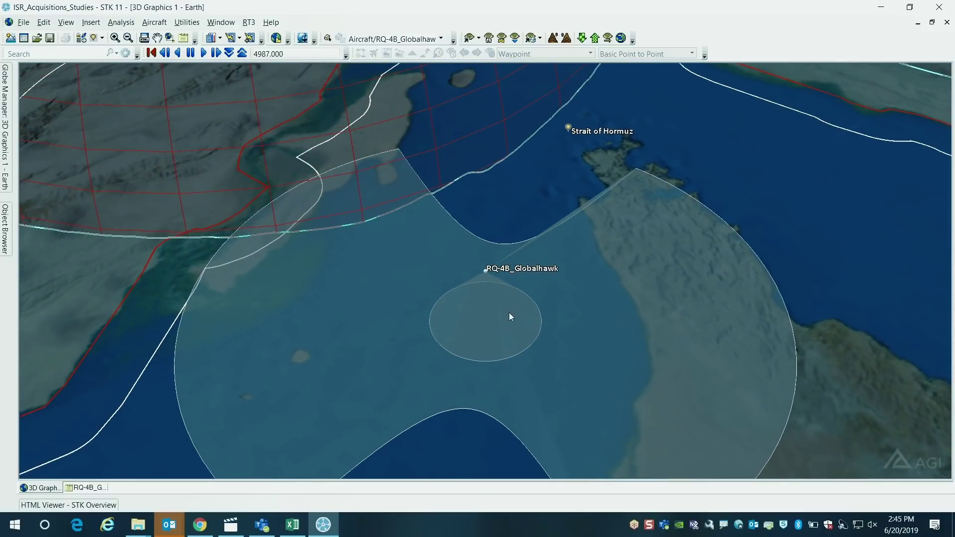
pyautogui.scroll(-3, 503, 303)
pyautogui.moveTo(492, 291); pyautogui.dragTo(469, 274)
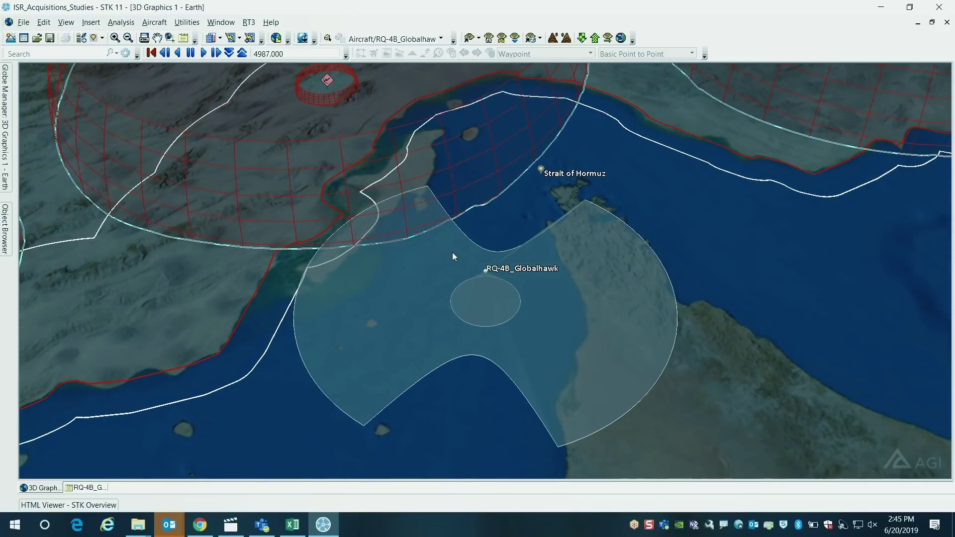
pyautogui.scroll(-3, 455, 249)
pyautogui.moveTo(461, 233); pyautogui.dragTo(489, 221)
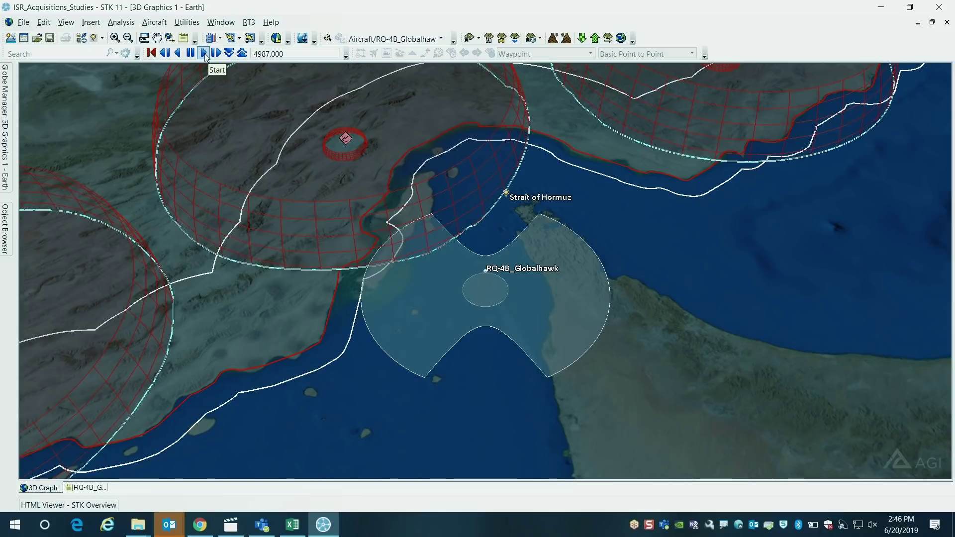
# Step: Play the scenario, pause to rotate around the RQ-4B, then resume to watch the Sayyad-3 engagement
pyautogui.click(204, 53)
pyautogui.click(191, 54)
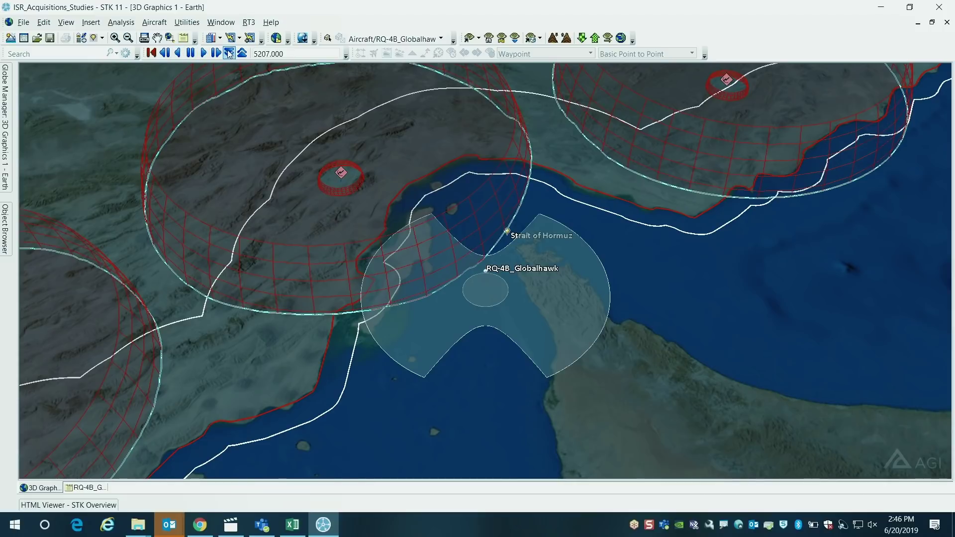
pyautogui.moveTo(436, 250); pyautogui.dragTo(419, 229)
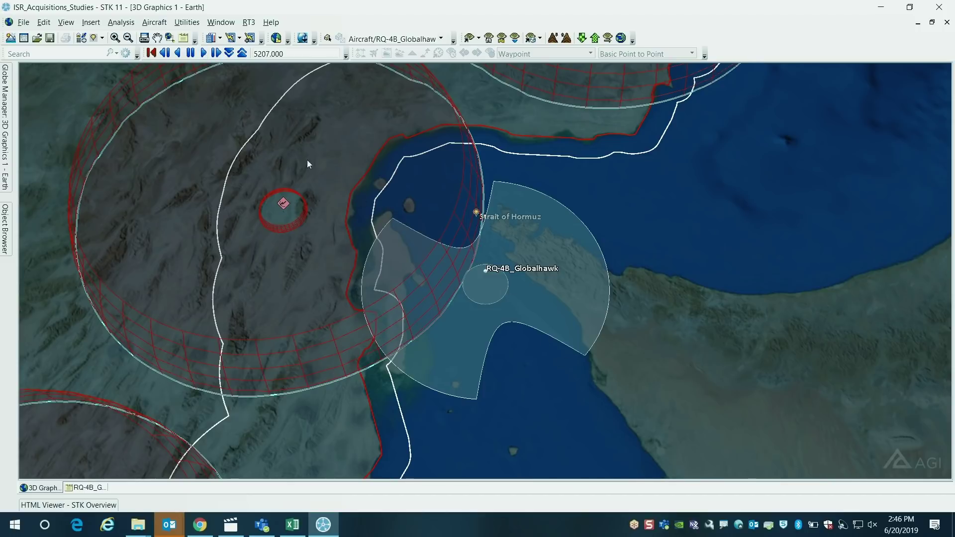
pyautogui.click(215, 53)
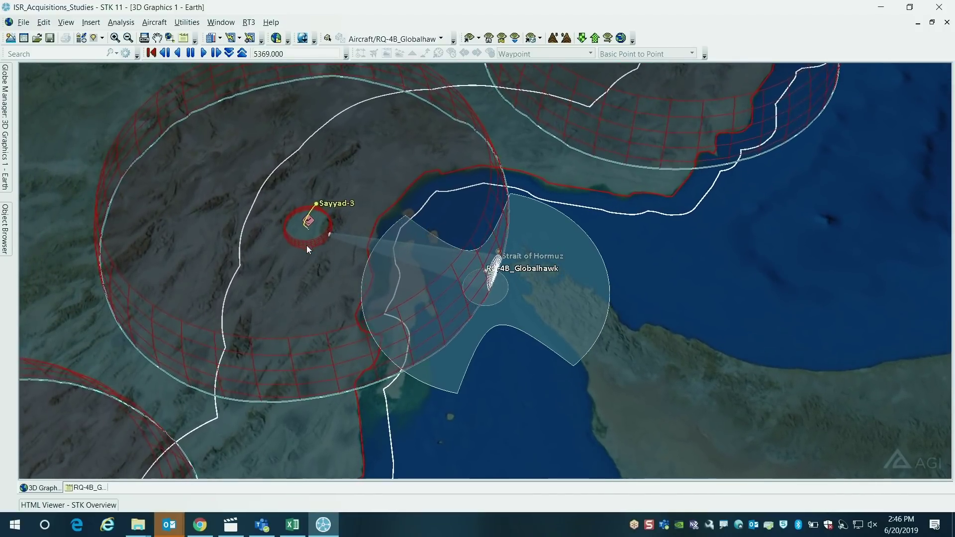
pyautogui.moveTo(313, 253); pyautogui.dragTo(331, 186)
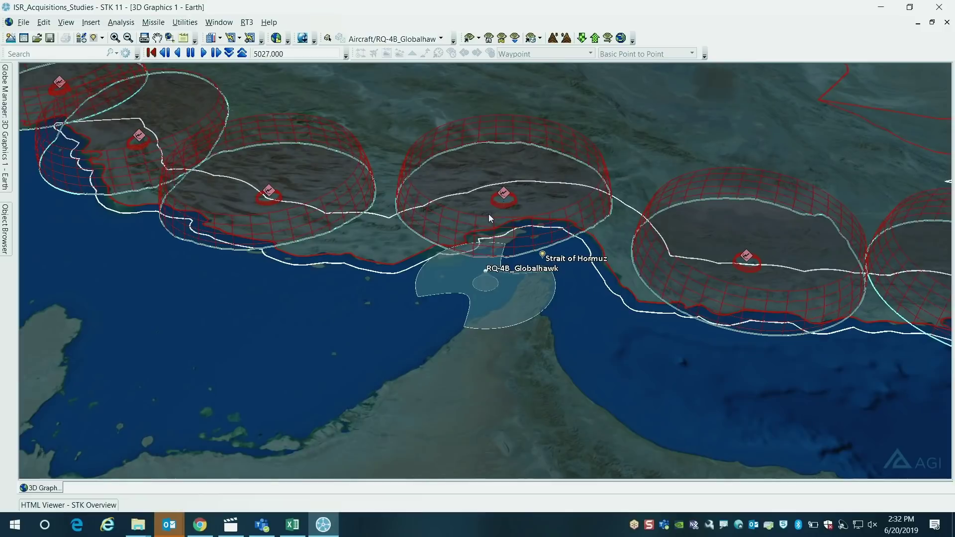
# Step: In Insert STK Objects, choose Aircraft with the From Standard Object Database method
pyautogui.click(91, 22)
pyautogui.click(102, 35)
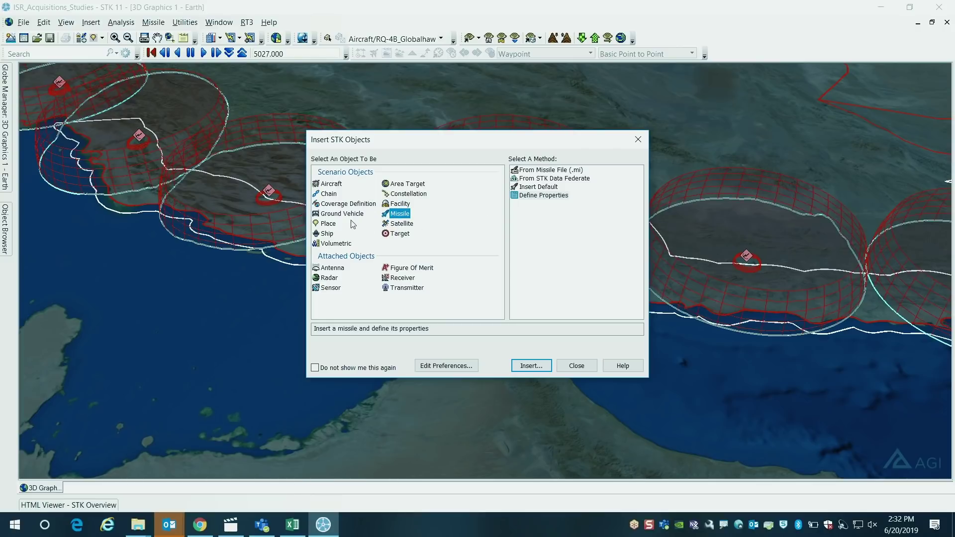
pyautogui.click(342, 186)
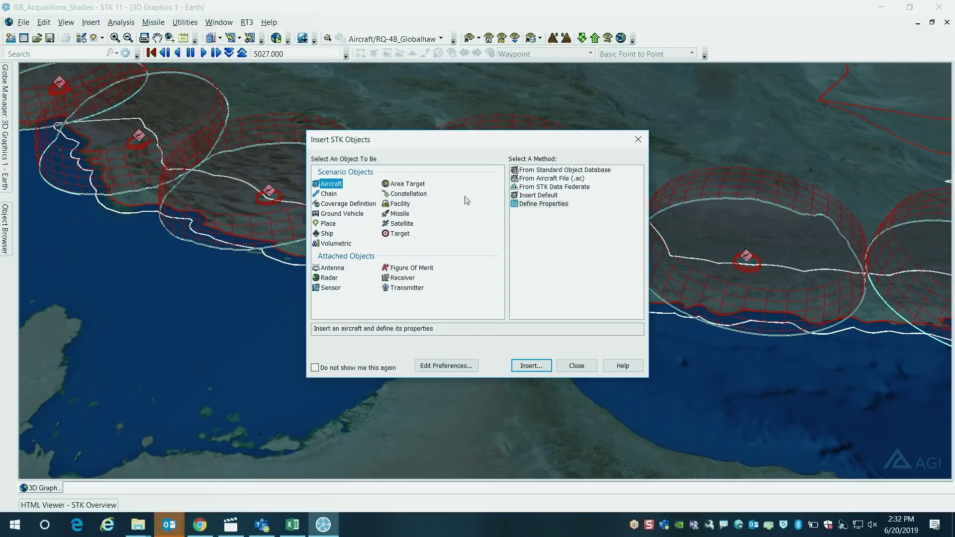
pyautogui.click(553, 174)
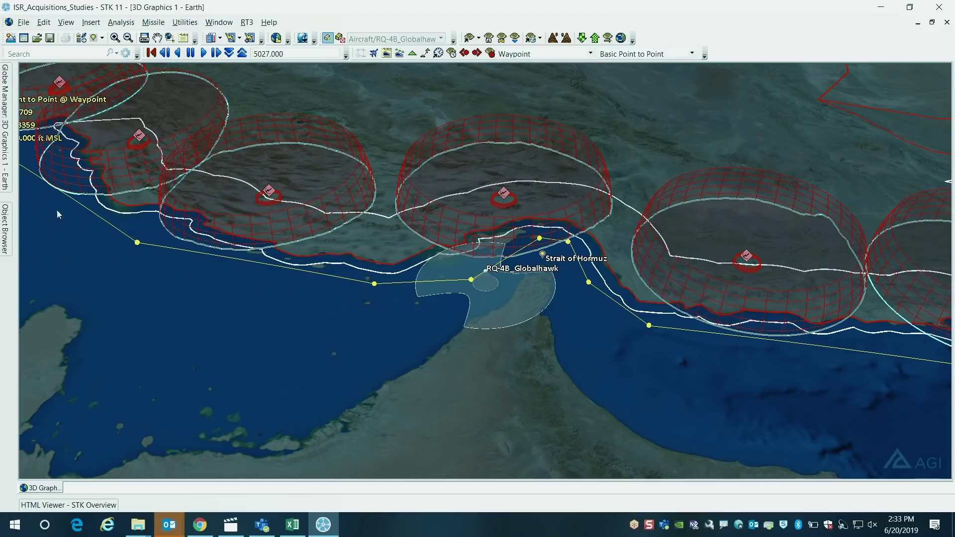
# Step: End route editing on the RQ-4B_Globalhawk so its waypoint markers are hidden
pyautogui.scroll(-5, 195, 278)
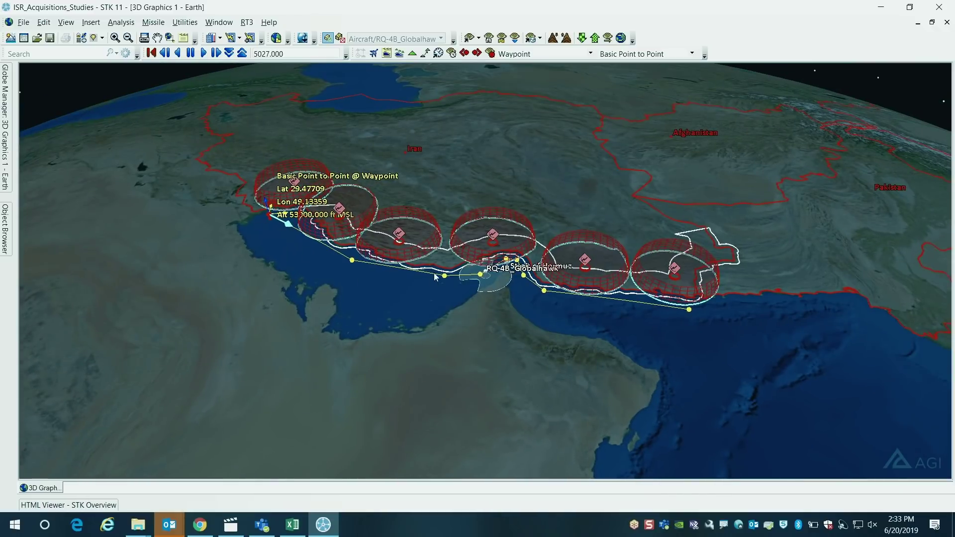
pyautogui.scroll(5, 437, 287)
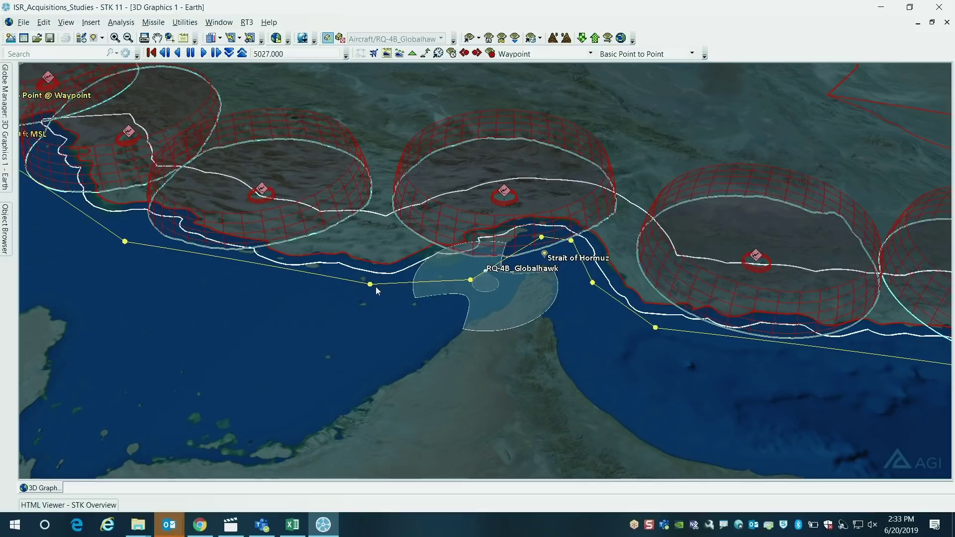
pyautogui.click(339, 39)
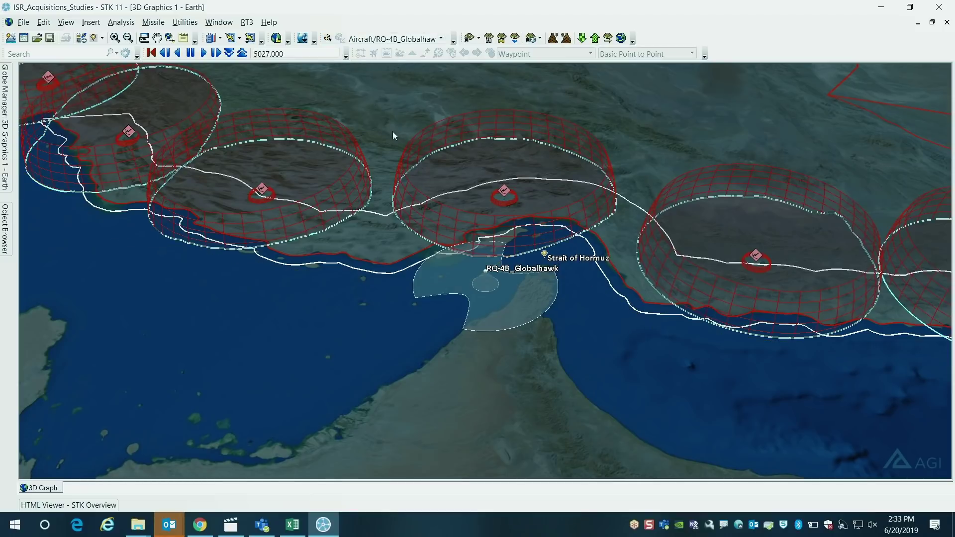
# Step: Orbit closely around the Global Hawk's footprint and nearby SAM domes, then resume playback
pyautogui.moveTo(408, 142); pyautogui.dragTo(404, 195, button='right')
pyautogui.moveTo(405, 192); pyautogui.dragTo(231, 95)
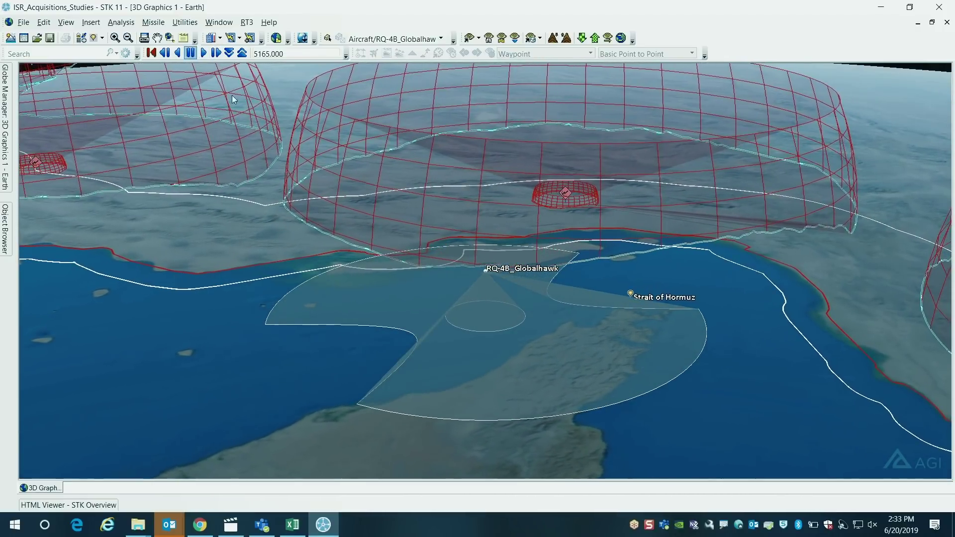
pyautogui.moveTo(828, 231); pyautogui.dragTo(677, 214)
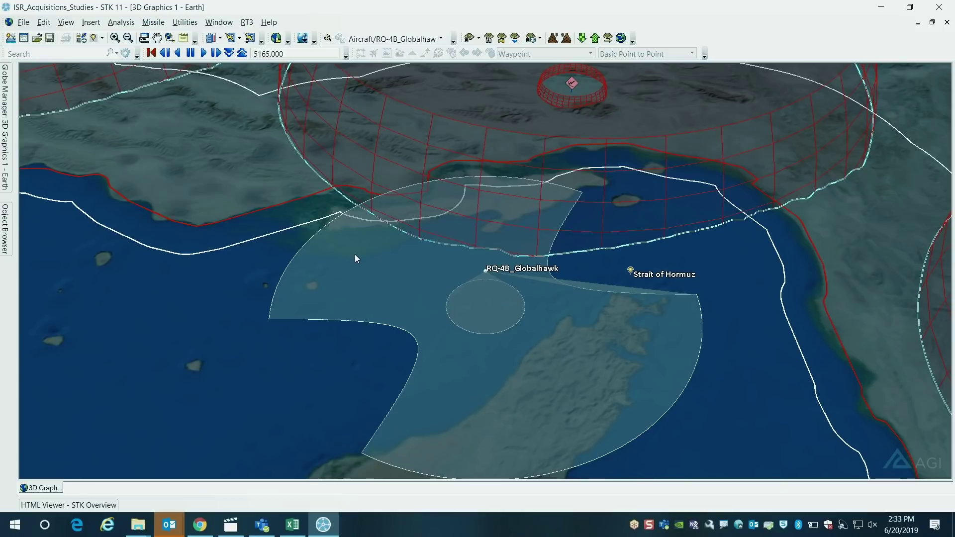
pyautogui.moveTo(378, 250); pyautogui.dragTo(394, 229)
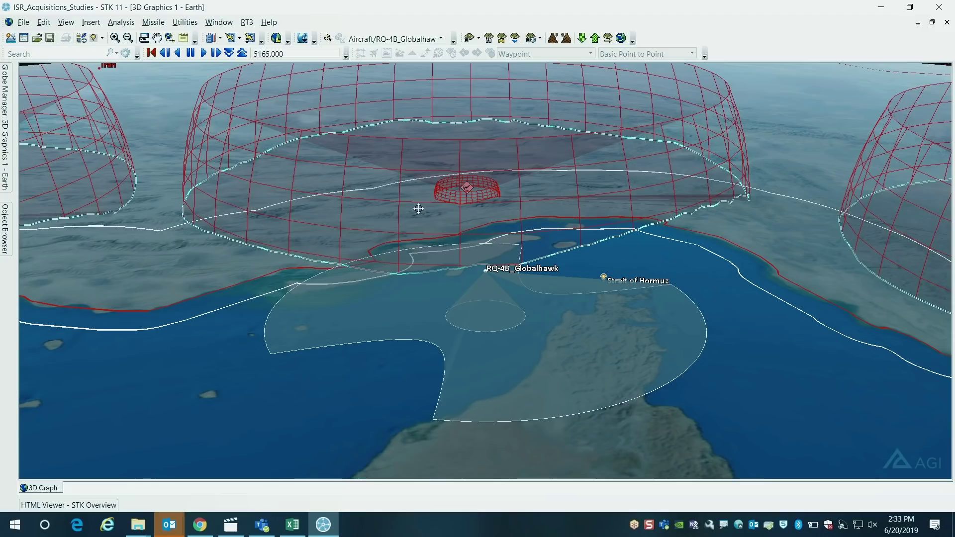
pyautogui.moveTo(417, 199); pyautogui.dragTo(499, 230)
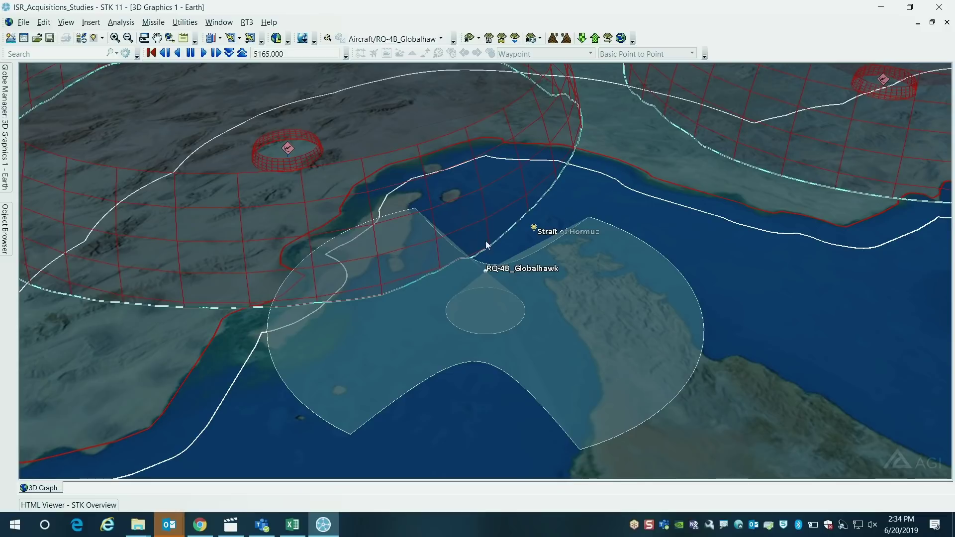
pyautogui.moveTo(468, 219); pyautogui.dragTo(384, 187)
pyautogui.moveTo(595, 245); pyautogui.dragTo(649, 263)
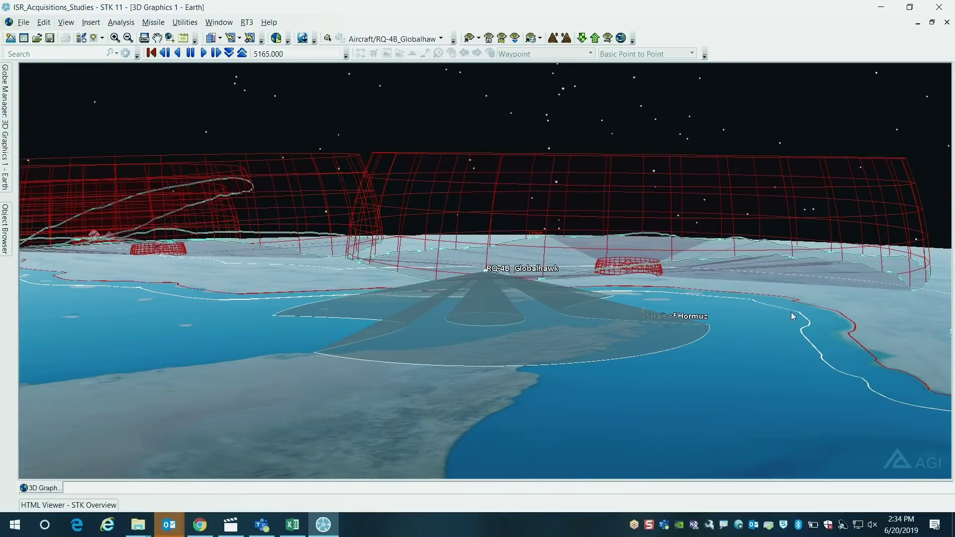
pyautogui.moveTo(623, 268); pyautogui.dragTo(712, 323)
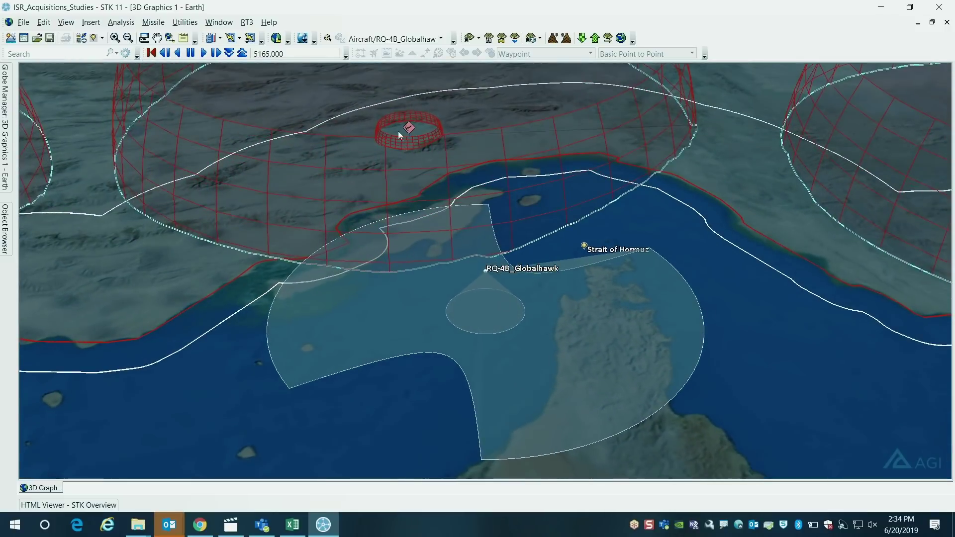
pyautogui.click(202, 54)
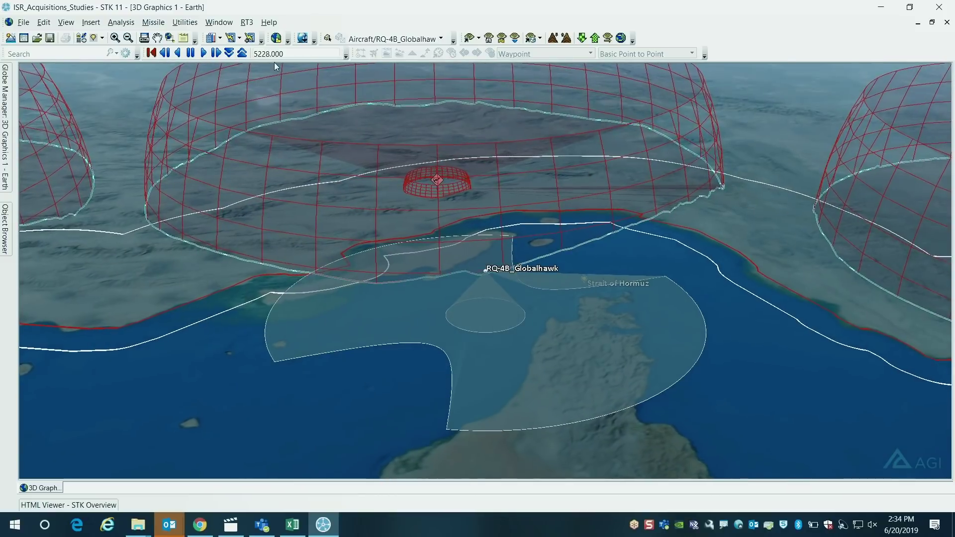
# Step: Slow the animation time step and angle the view to catch the Sayyad-3 launch
pyautogui.click(229, 54)
pyautogui.moveTo(423, 174); pyautogui.dragTo(564, 312)
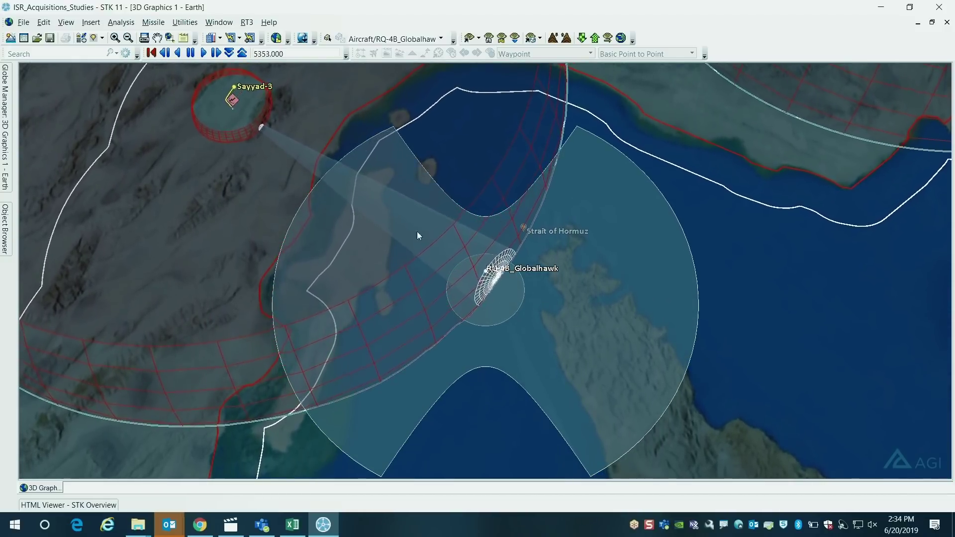
pyautogui.moveTo(450, 282); pyautogui.dragTo(366, 164)
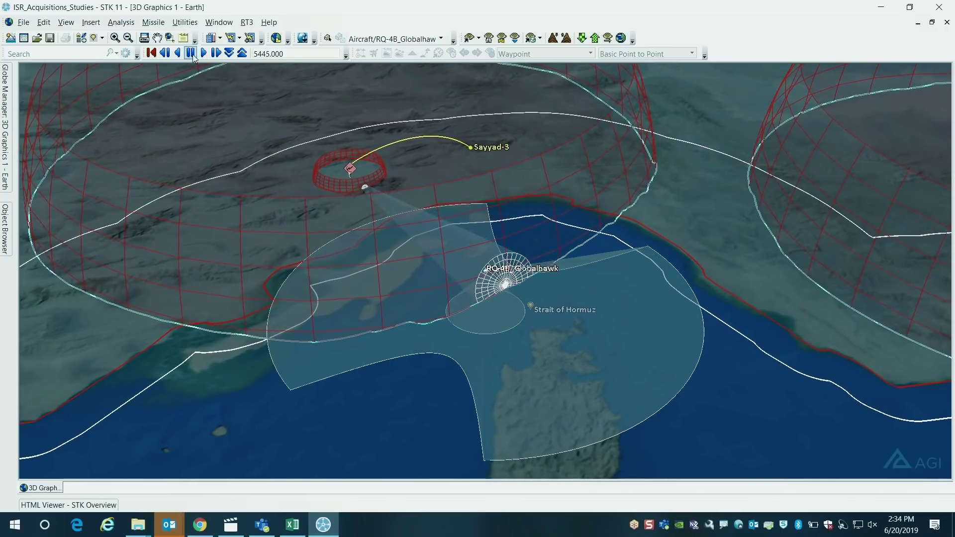
pyautogui.moveTo(305, 156); pyautogui.dragTo(372, 206)
pyautogui.scroll(-6, 371, 207)
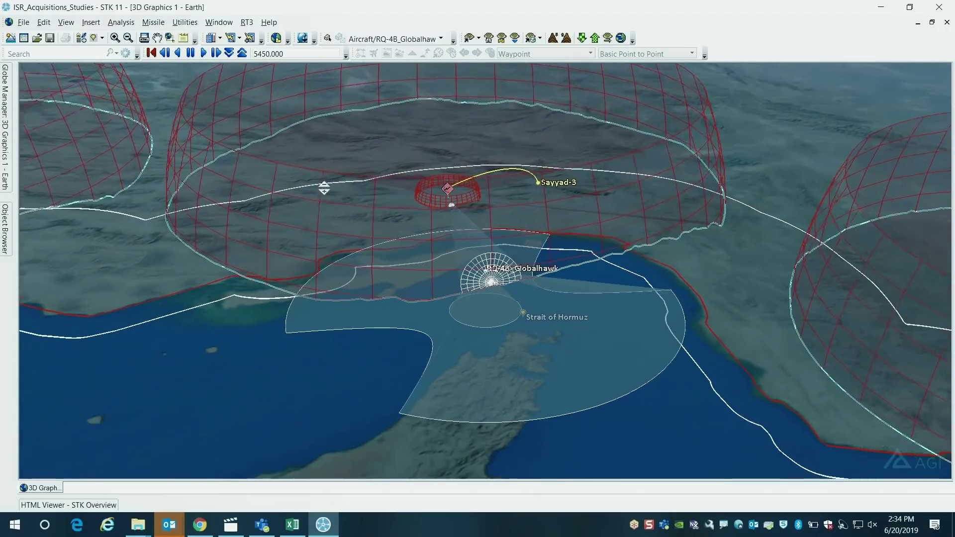
pyautogui.moveTo(310, 183); pyautogui.dragTo(313, 191)
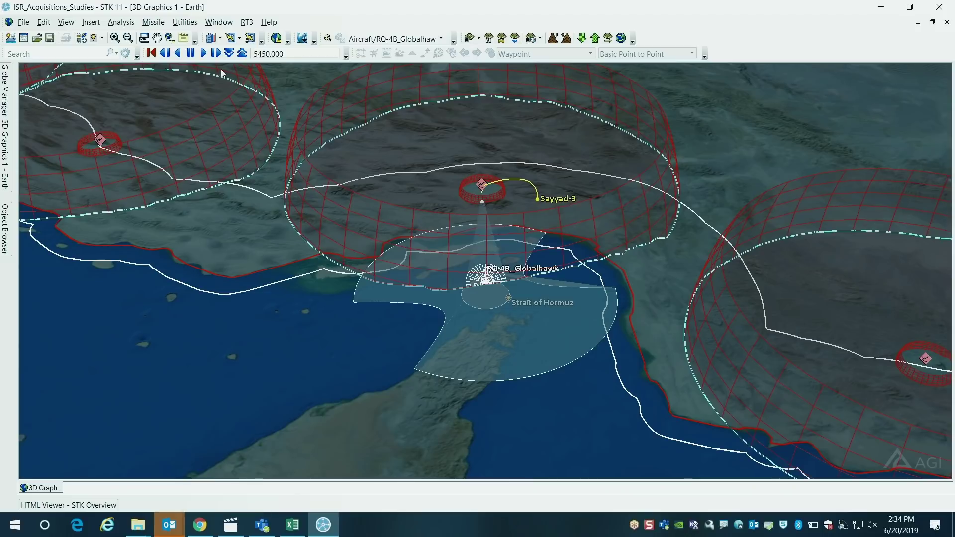
# Step: Resume the engagement playback, then pull back to a top-down view of the coastal SAM domes
pyautogui.click(204, 54)
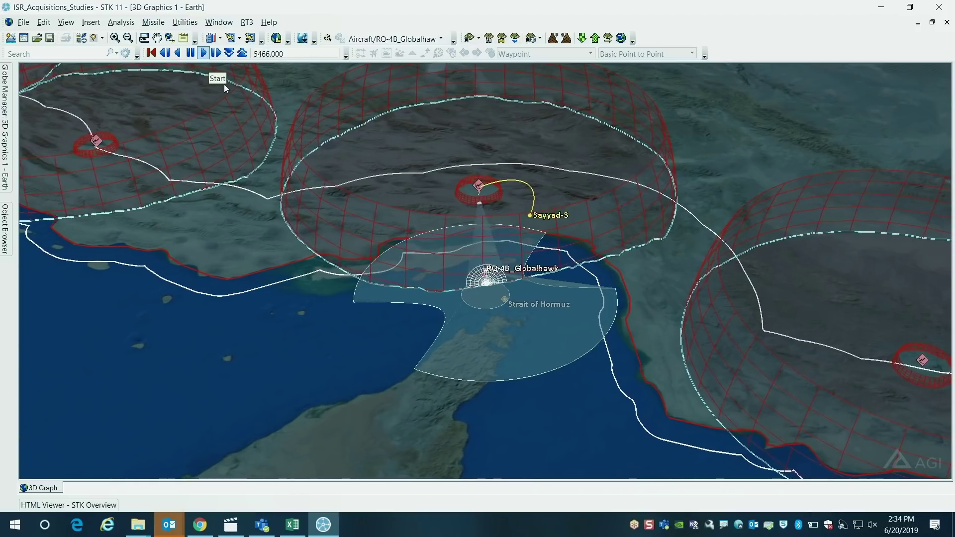
pyautogui.moveTo(428, 199); pyautogui.dragTo(467, 226)
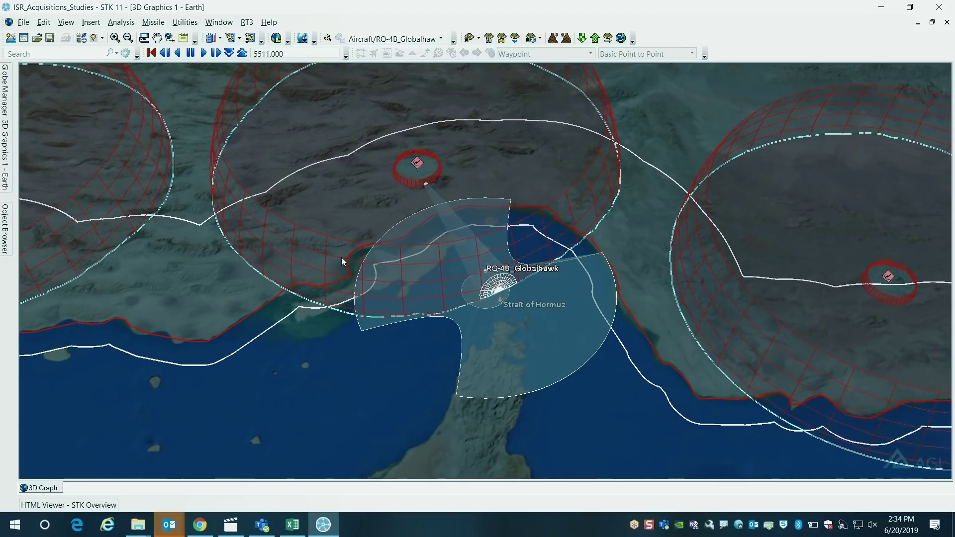
pyautogui.moveTo(307, 215); pyautogui.dragTo(276, 166)
pyautogui.scroll(-3, 327, 253)
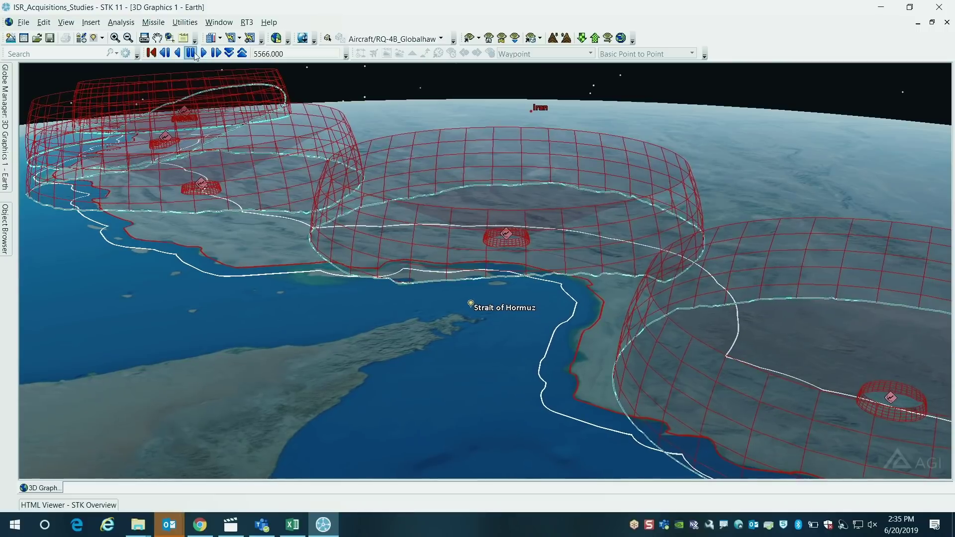
pyautogui.scroll(2, 264, 213)
pyautogui.scroll(-5, 241, 154)
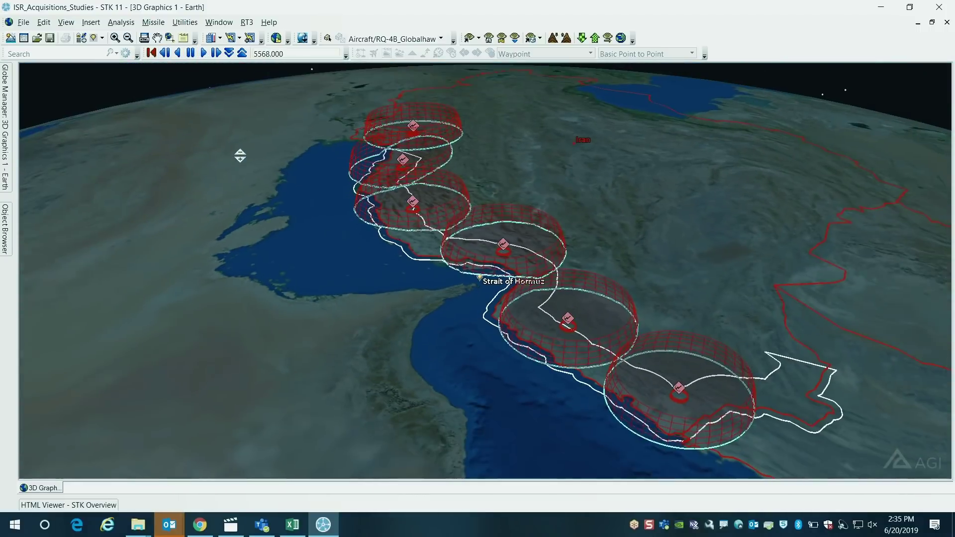
pyautogui.moveTo(260, 168); pyautogui.dragTo(290, 185)
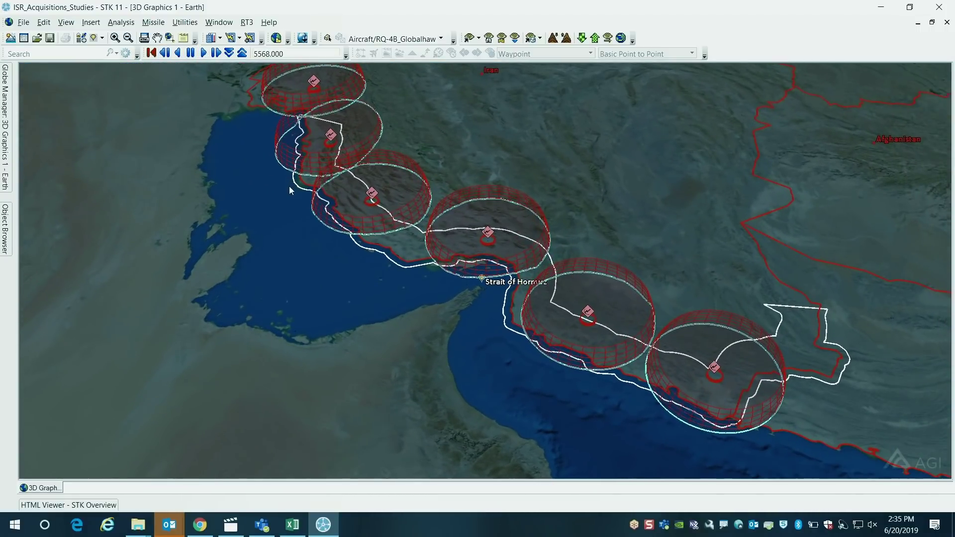